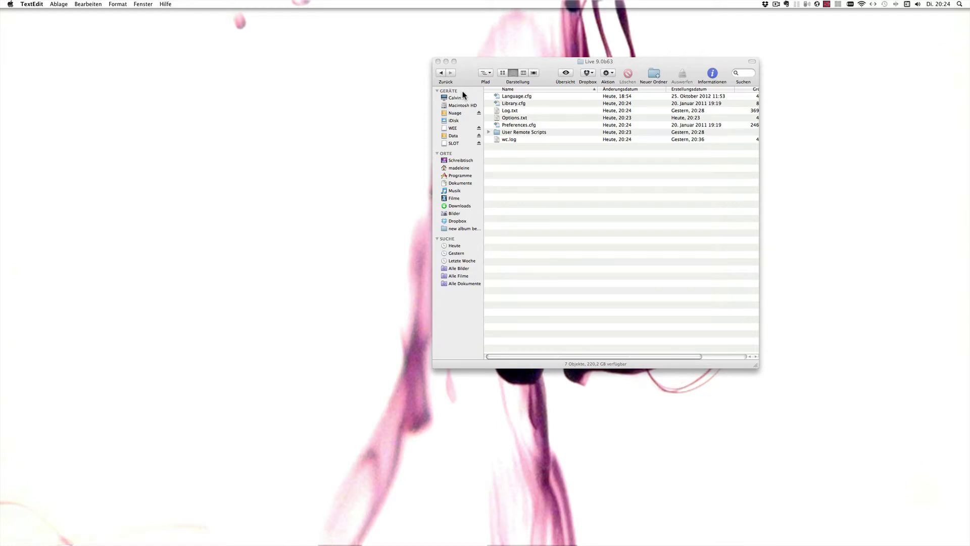
Open Options.txt from the Live 9.0b63 folder and add the line -EnableMapToSiblings below -ShowDeviceSlots
left_click(518, 119)
double_click(518, 119)
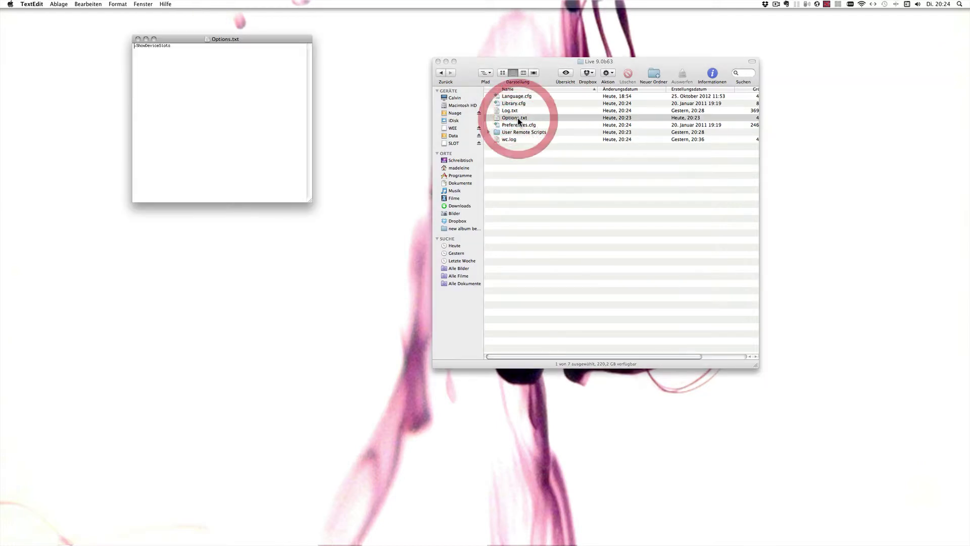
left_click_drag(195, 37, 219, 58)
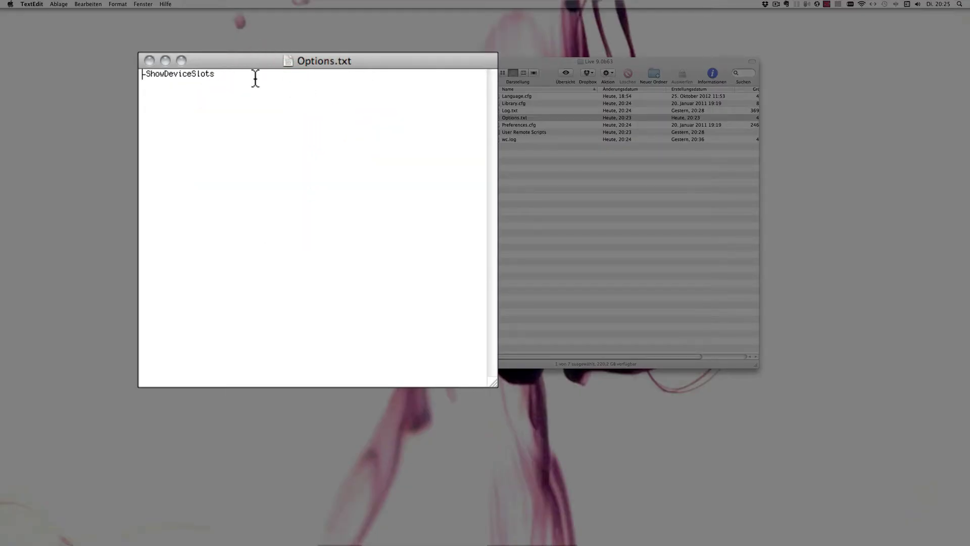
left_click(253, 76)
key("Return")
type("-EnableMapTo")
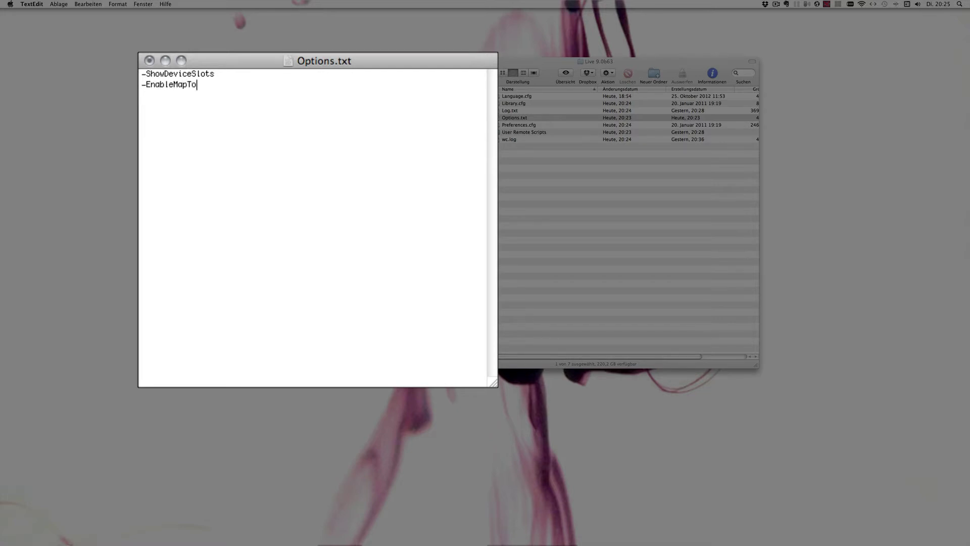
type("Siblings")
Add the line -AutoAdjustMacroMappingRange at the end of Options.txt, save the file and close it
key("Return")
type("-AutoAdjust")
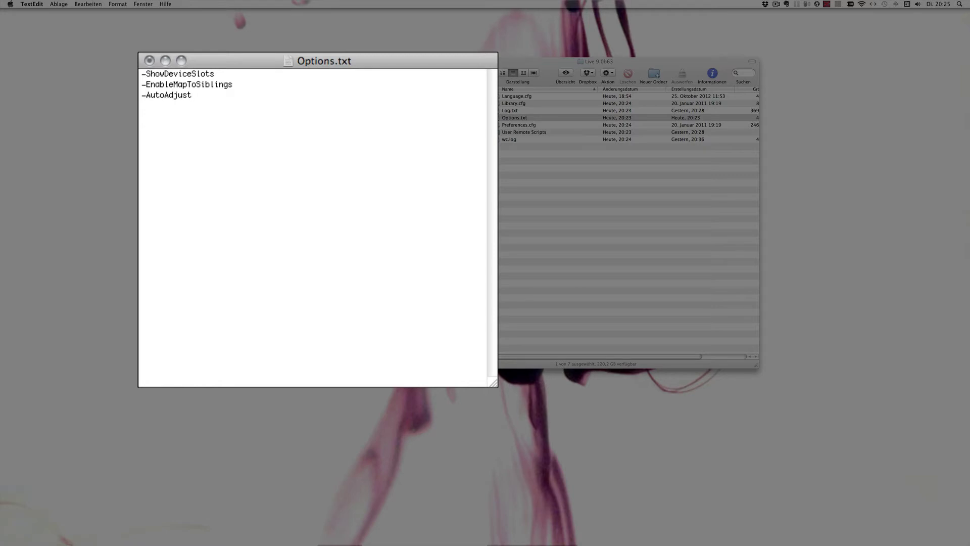
type("MacroMappingRange")
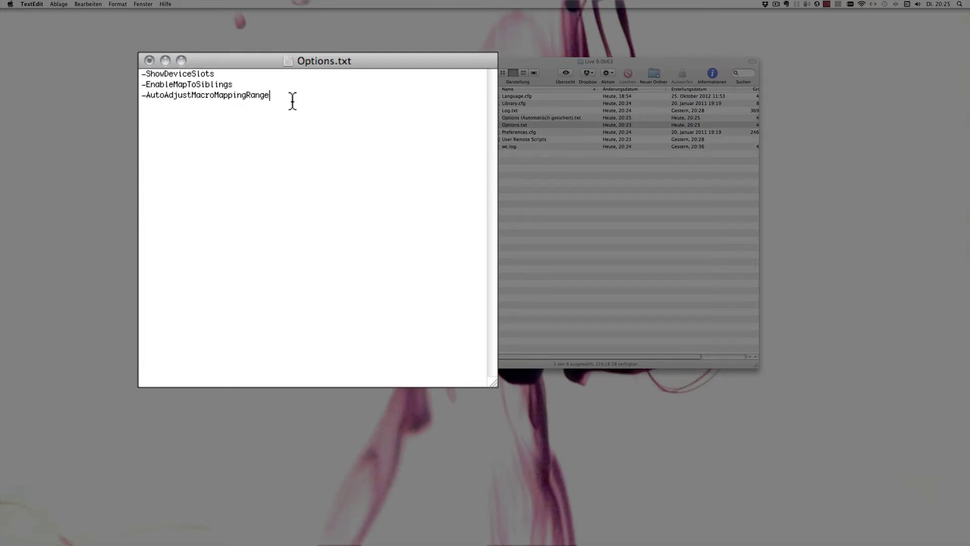
key("super+s")
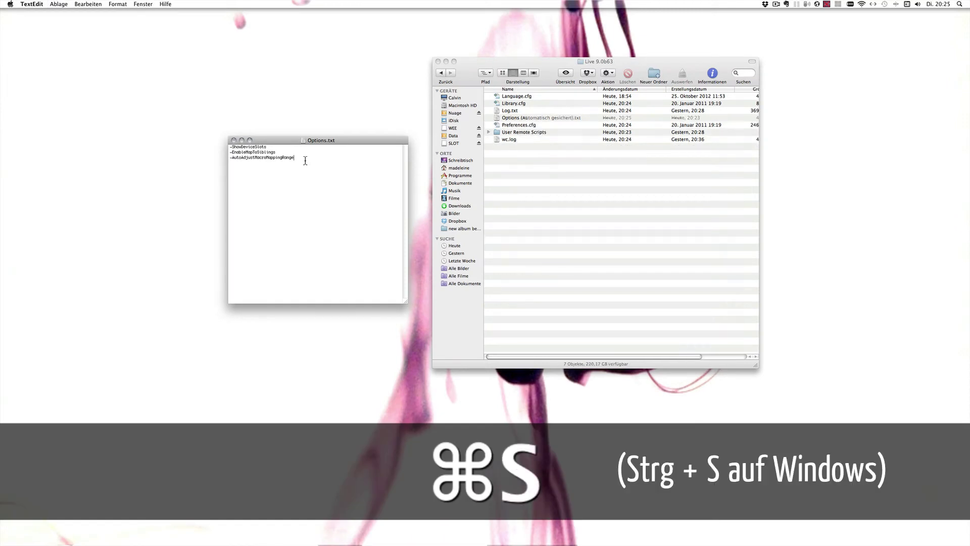
left_click(234, 140)
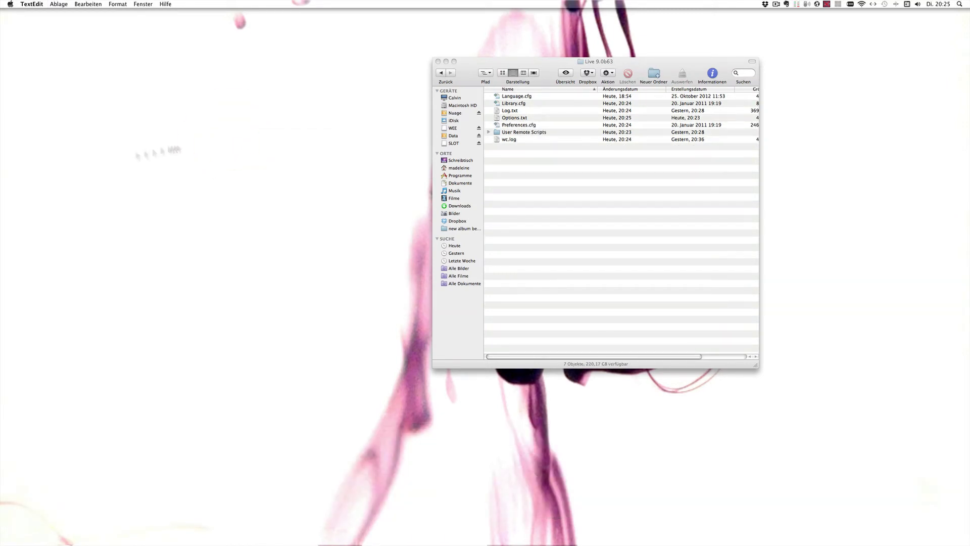
Launch Ableton Live 9 Beta and show the macro controls of the Simmons Clap Trap Noise rack
mouse_move(2, 189)
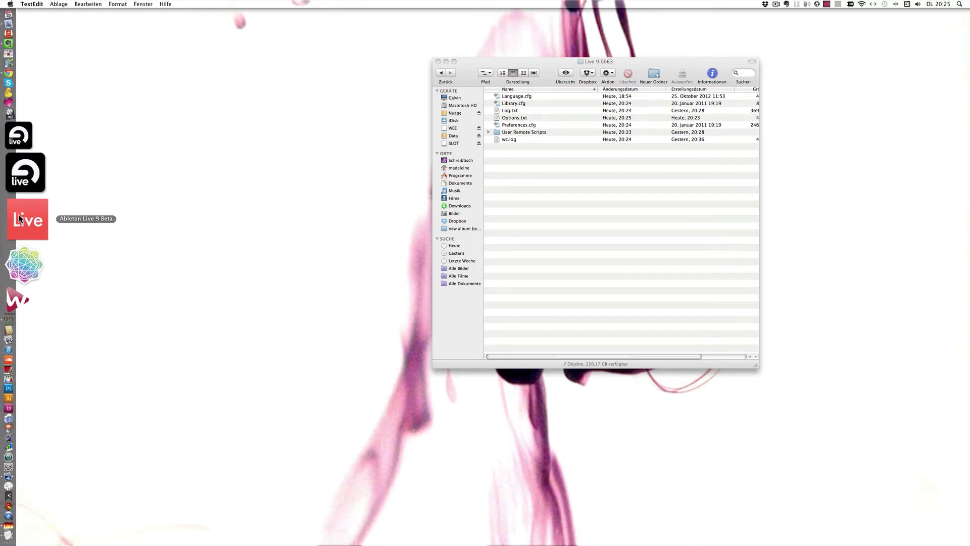
left_click(18, 218)
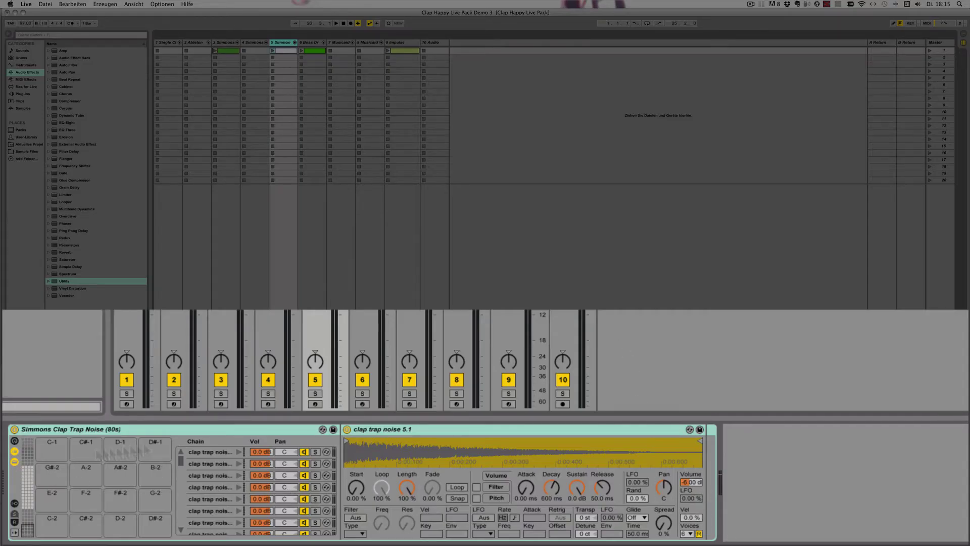
left_click(14, 440)
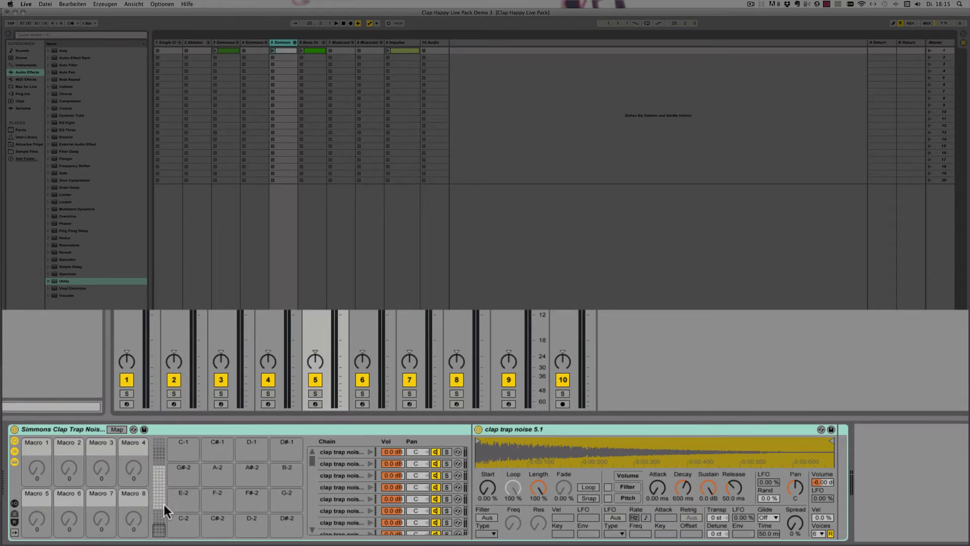
Map the Volume of the clap trap noise 5.1 instrument to Macro 1 and extend the mapping to all siblings
mouse_move(310, 461)
left_mouse_down()
mouse_move(310, 524)
mouse_move(310, 458)
left_mouse_up()
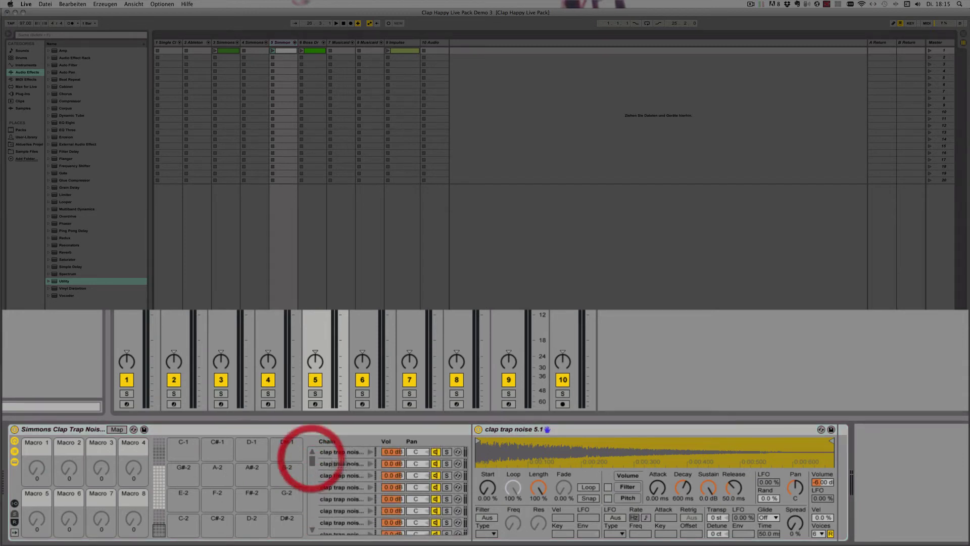
left_click_drag(814, 481, 837, 477)
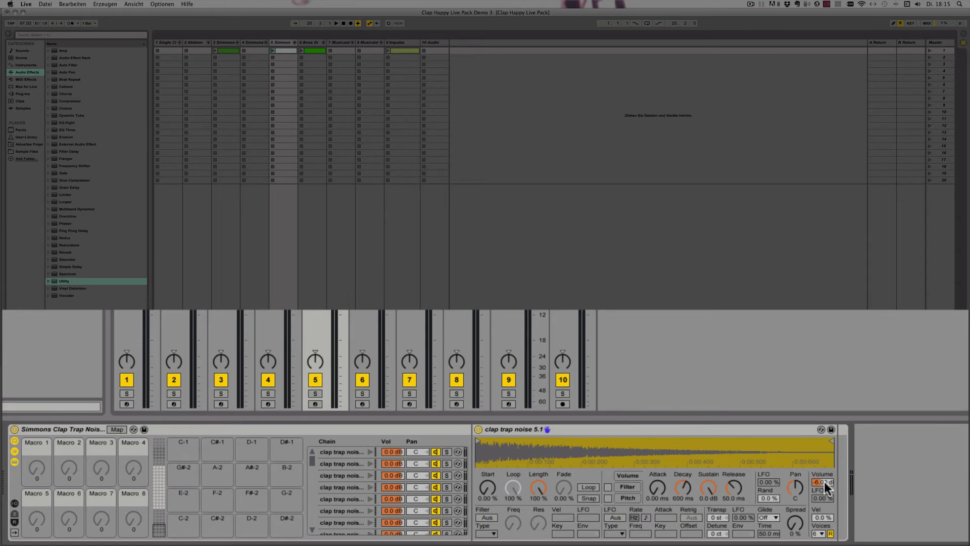
right_click(823, 481)
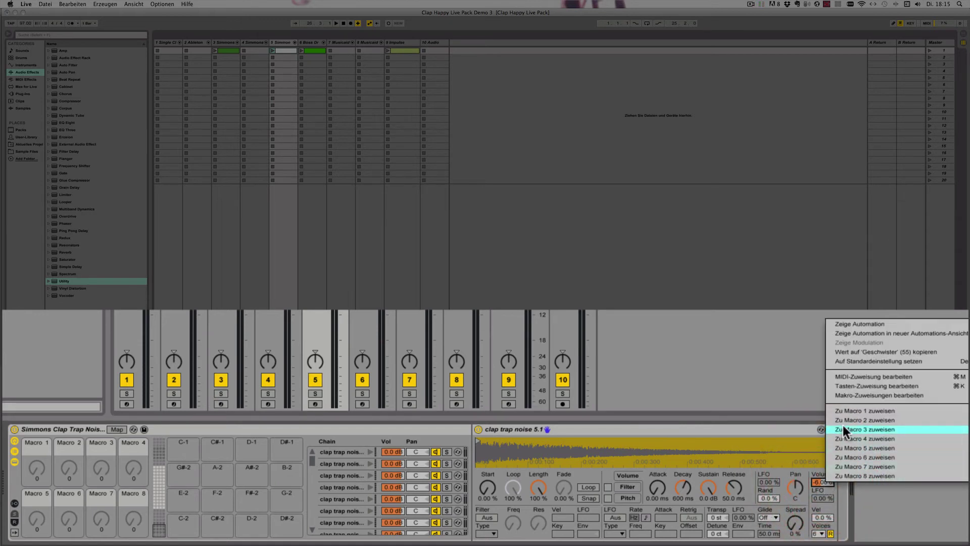
left_click(850, 410)
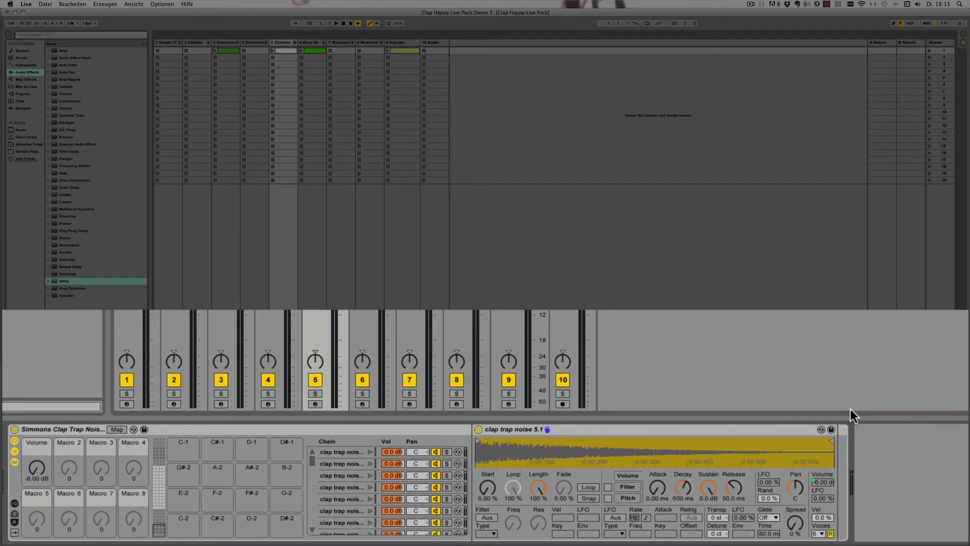
right_click(822, 481)
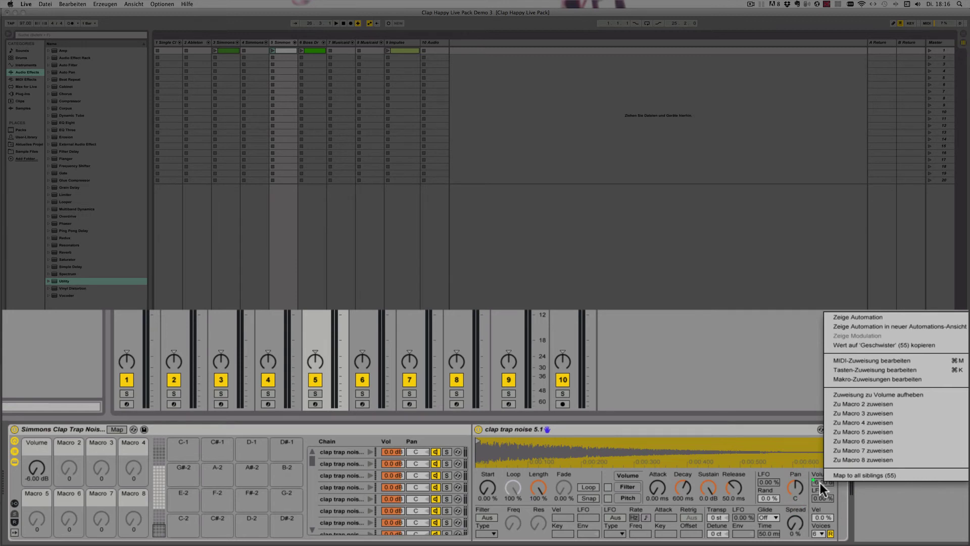
left_click(893, 474)
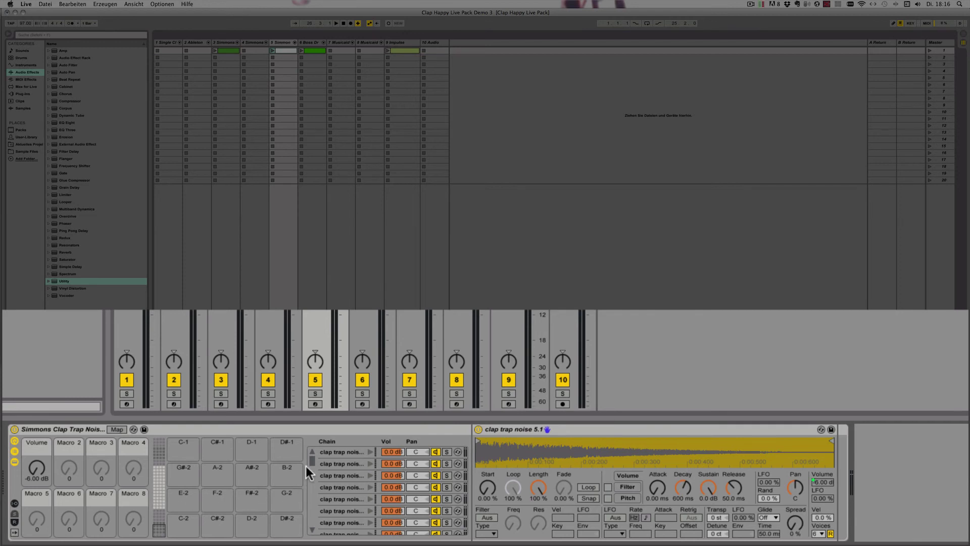
Go through several clap trap noise chains in the rack and examine the Volume mapping of each instrument
mouse_move(312, 462)
left_mouse_down()
mouse_move(311, 512)
mouse_move(310, 498)
left_mouse_up()
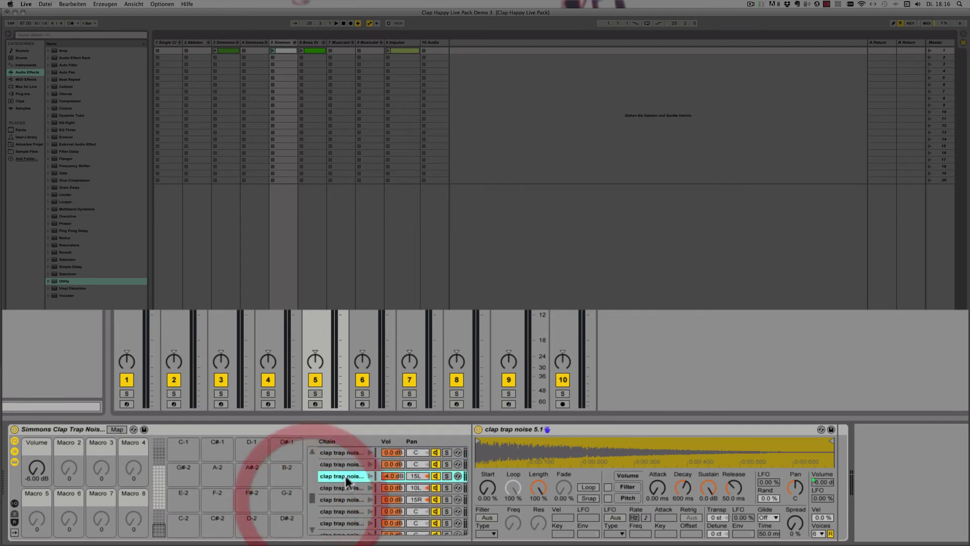
left_click(347, 475)
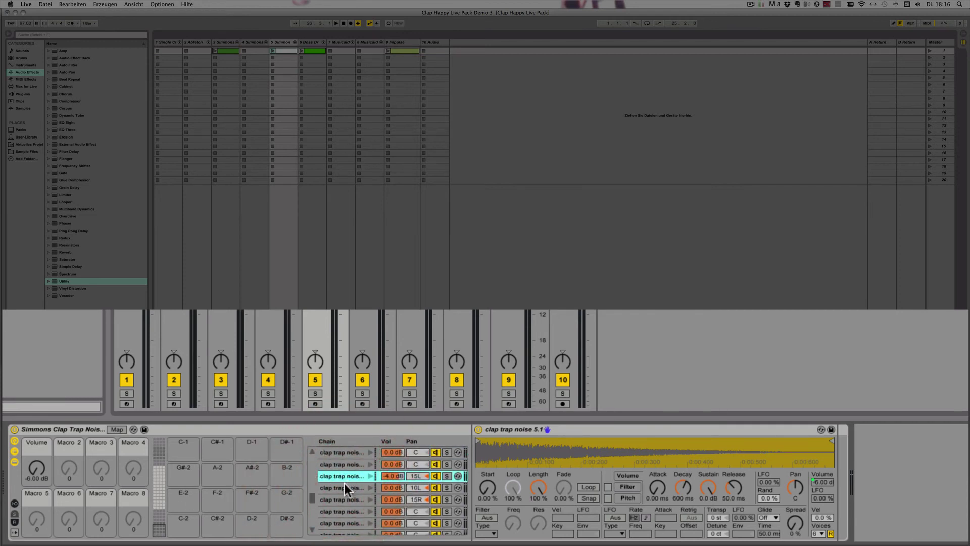
left_click(341, 486)
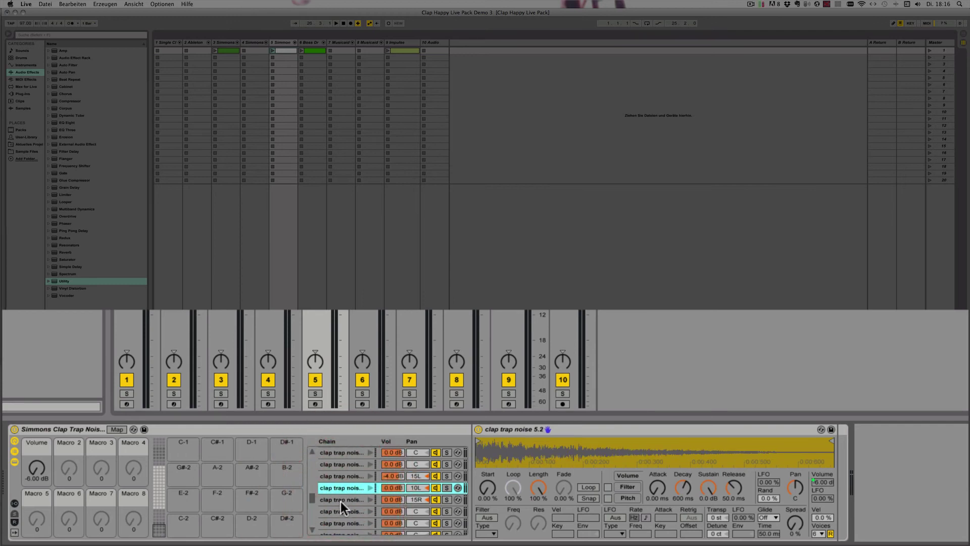
left_click(340, 500)
left_click(341, 510)
left_click(341, 523)
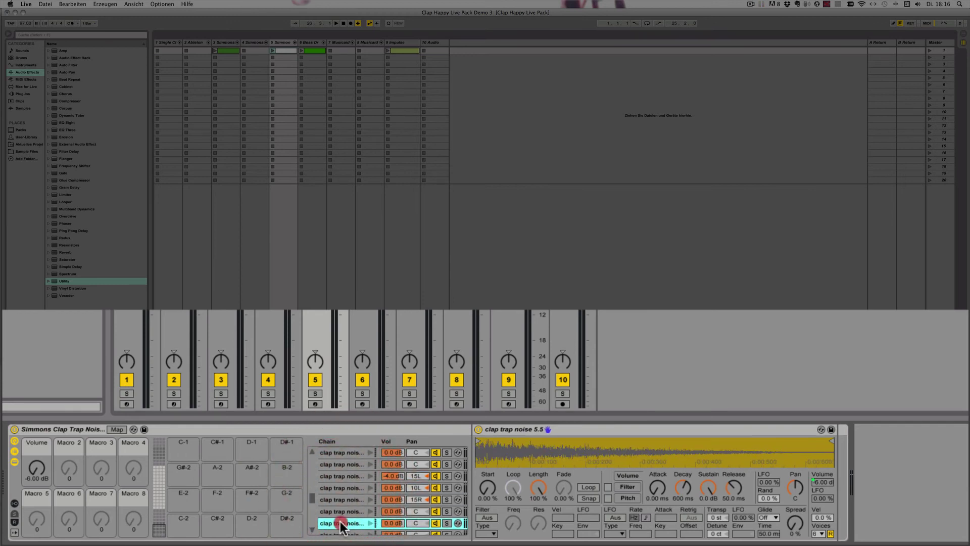
left_click(341, 488)
left_click(343, 476)
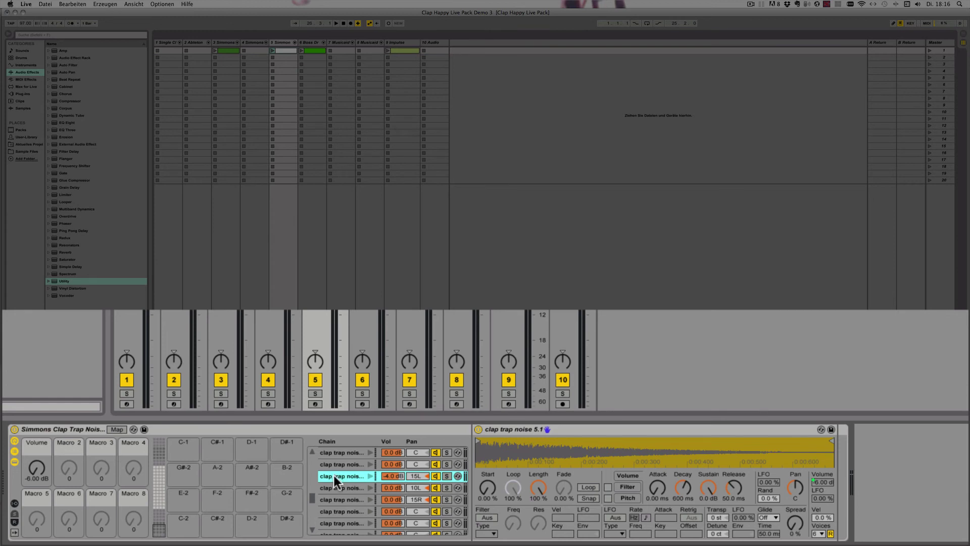
left_click_drag(333, 478, 252, 471)
left_click_drag(667, 485, 217, 479)
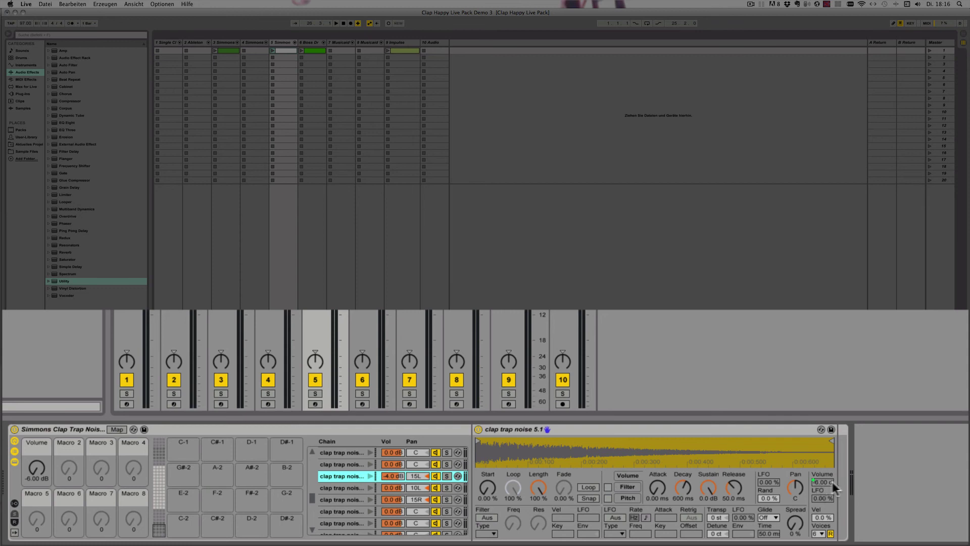